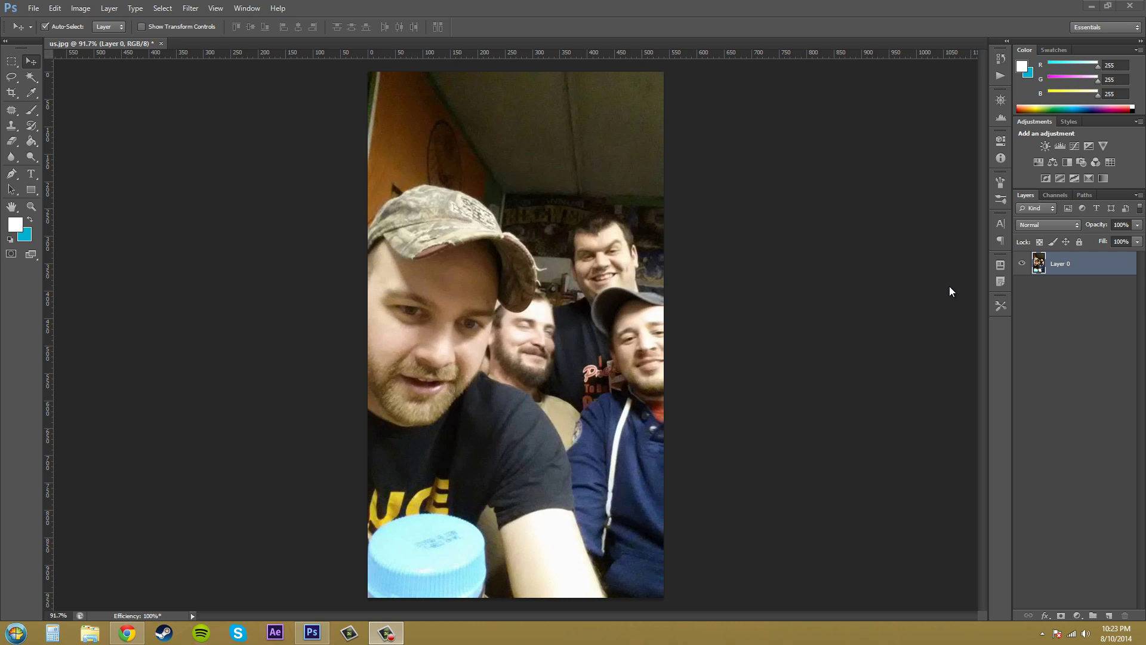
- Open Filter > Blur to show the list of blur filters for the group photo
left_click(190, 8)
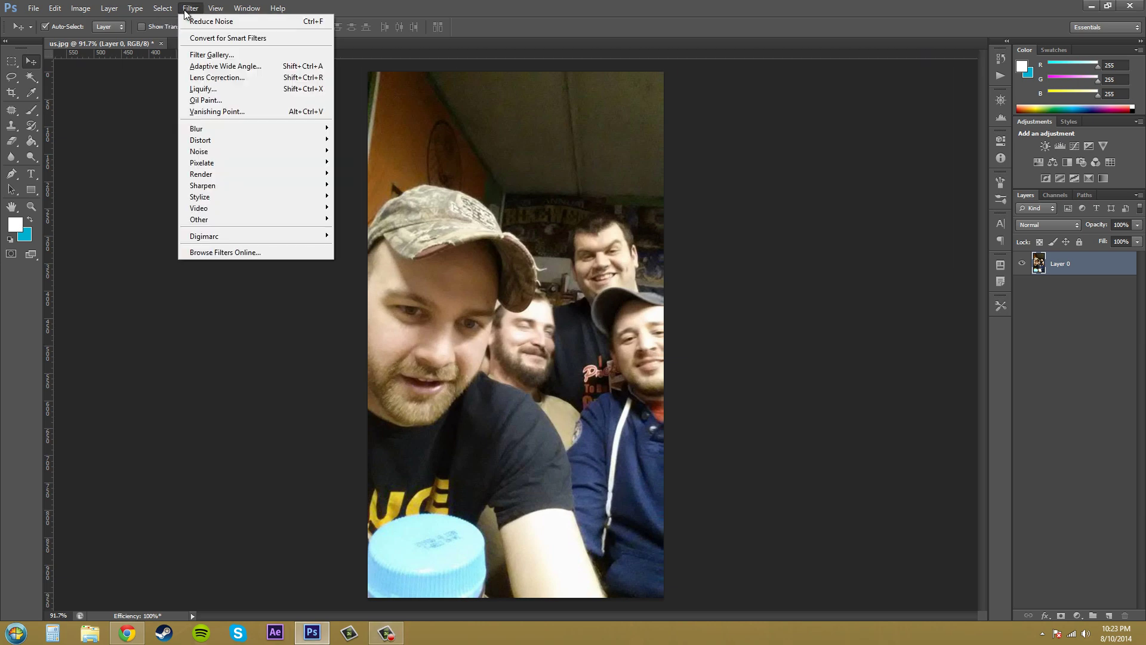
left_click(191, 8)
left_click(162, 8)
mouse_move(190, 9)
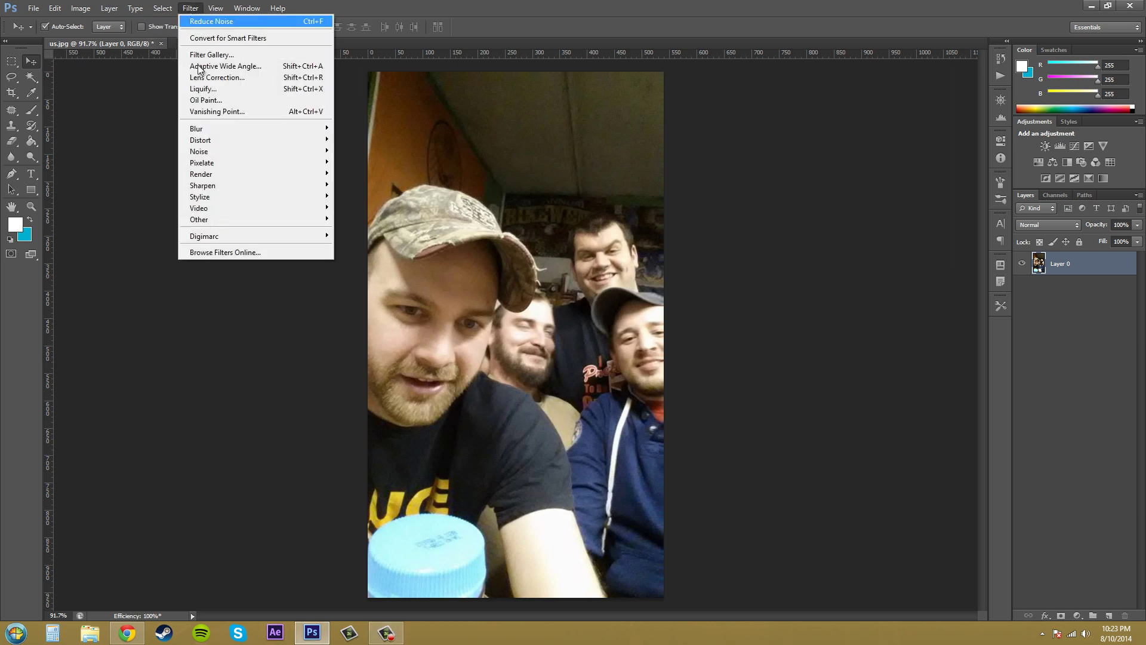
mouse_move(207, 132)
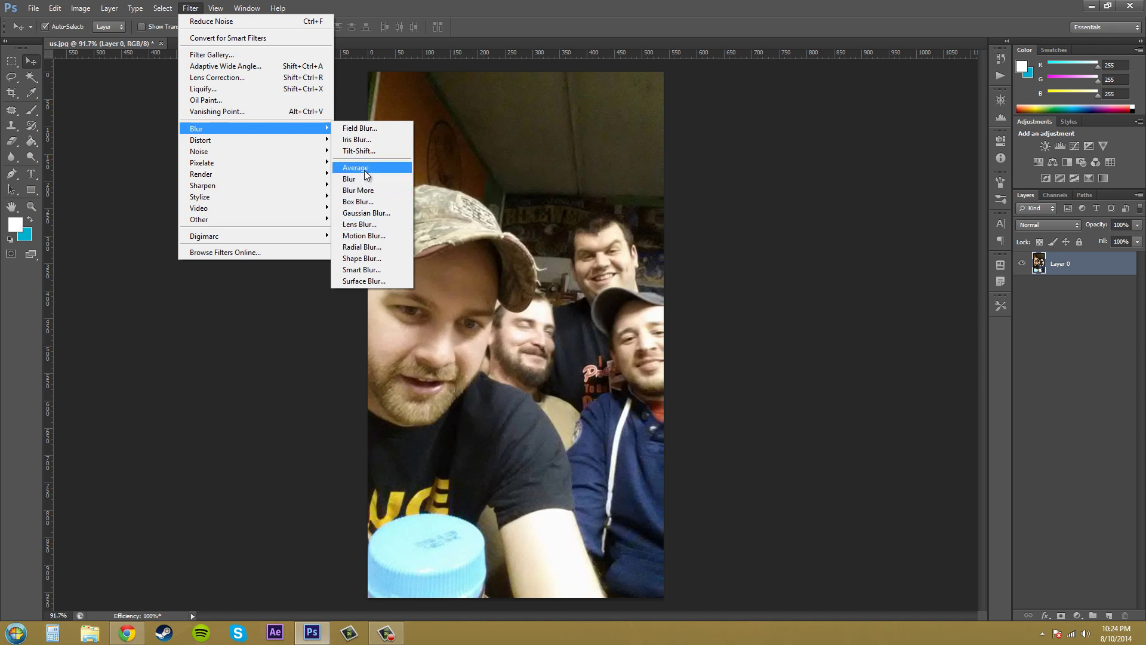
- Choose Box Blur and move its dialog to the right of the photo
left_click(358, 202)
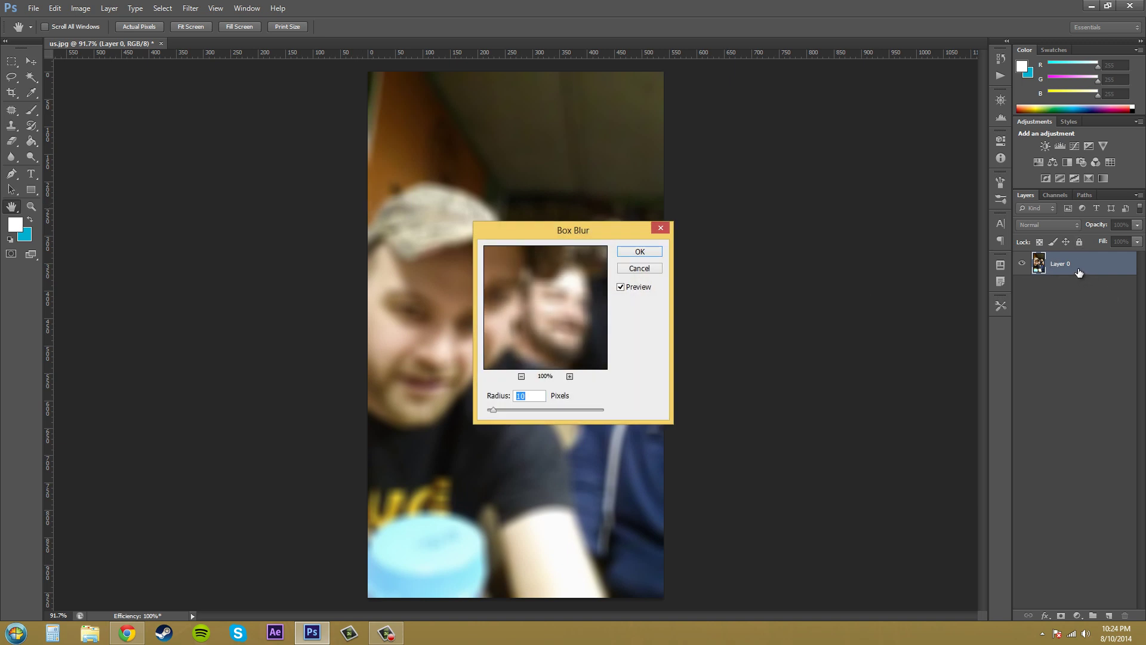
left_click_drag(577, 227, 815, 226)
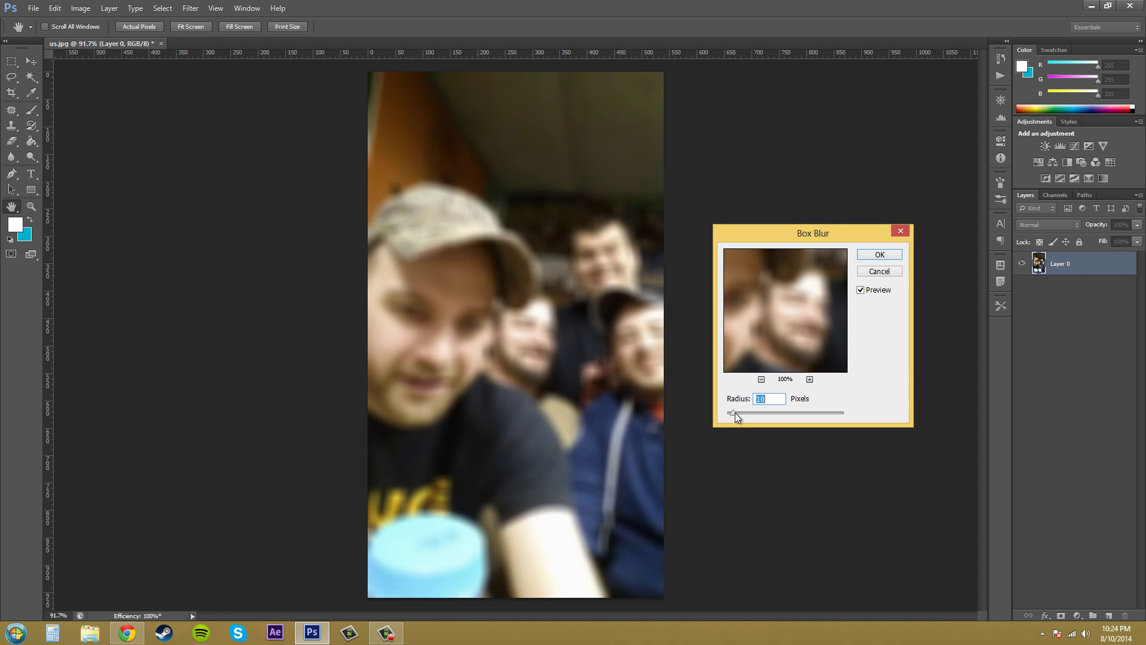
- Test a Box Blur radius of 145, then cancel the filter without applying
left_click_drag(735, 413, 644, 405)
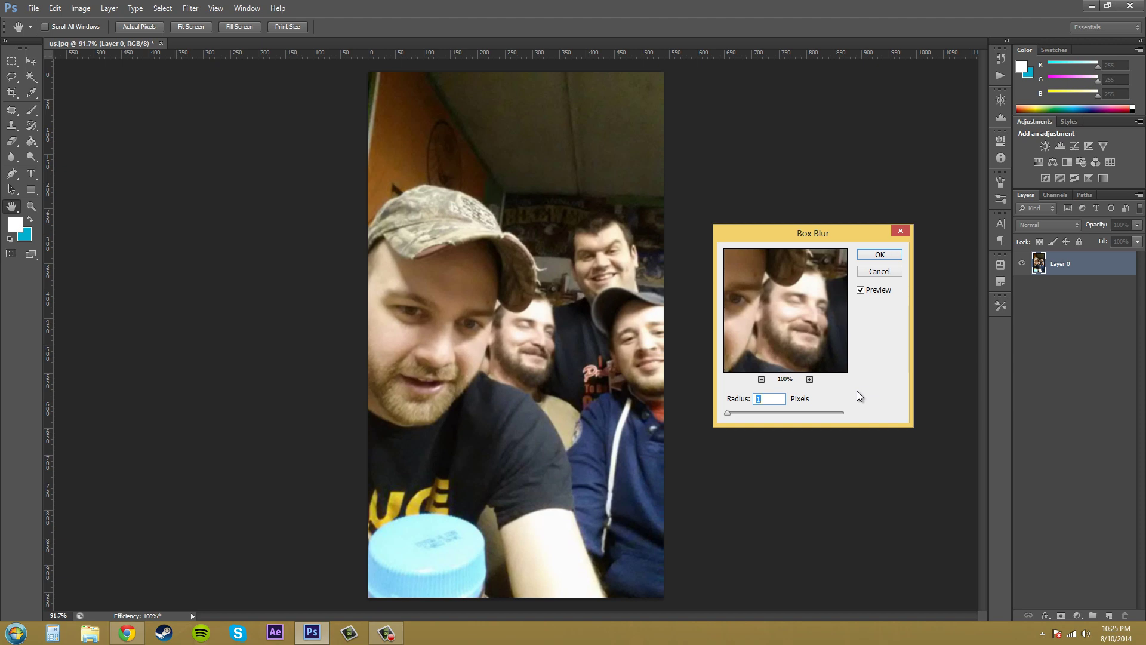
left_click(880, 271)
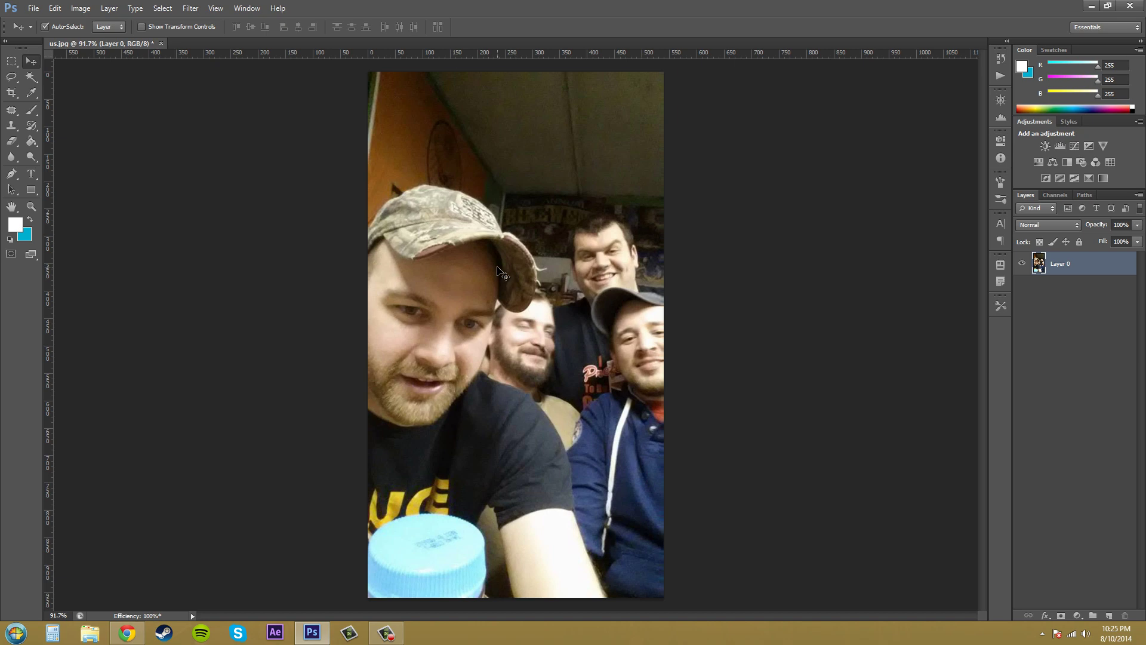
- Open Surface Blur at radius 5, threshold 15 and move its dialog off the people
left_click(196, 8)
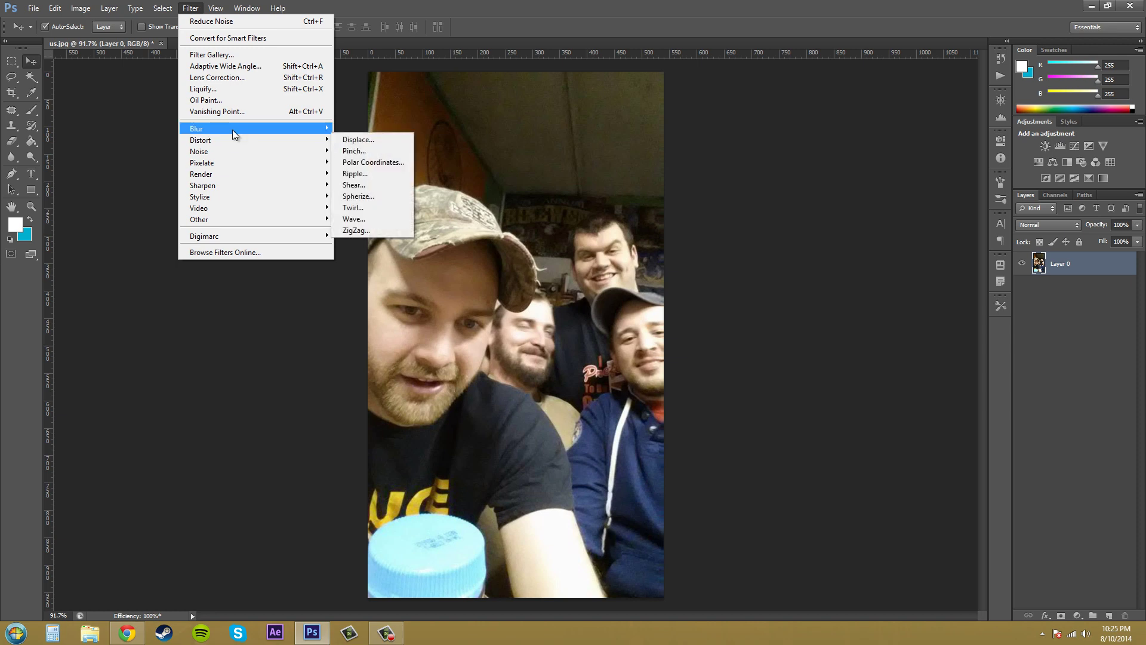
mouse_move(296, 132)
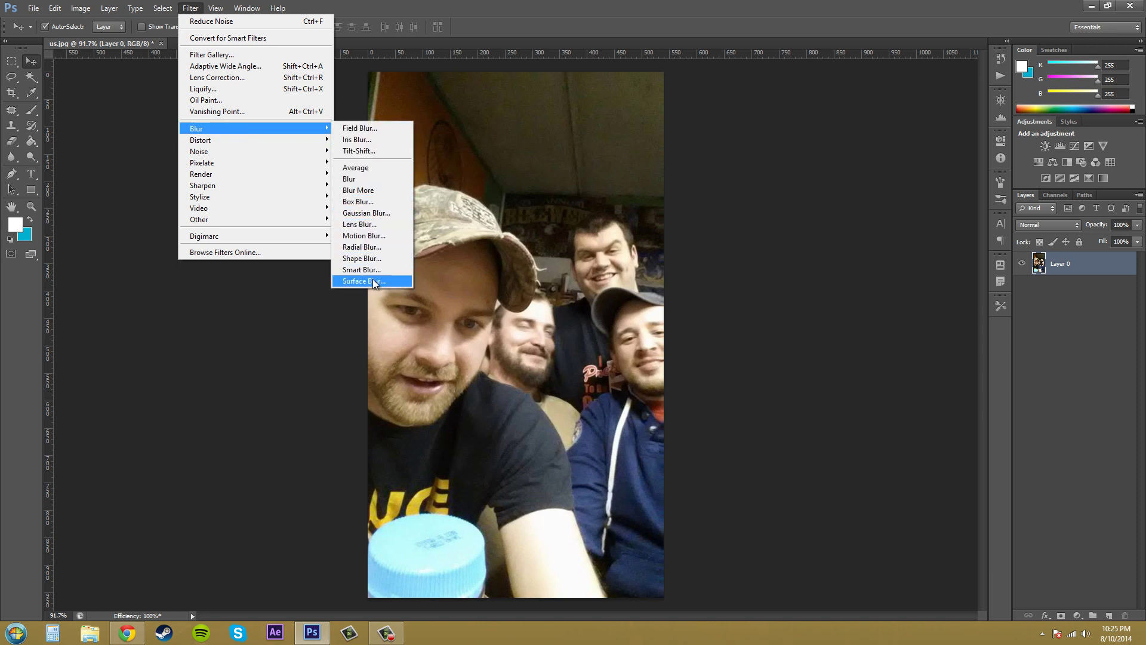
left_click(390, 279)
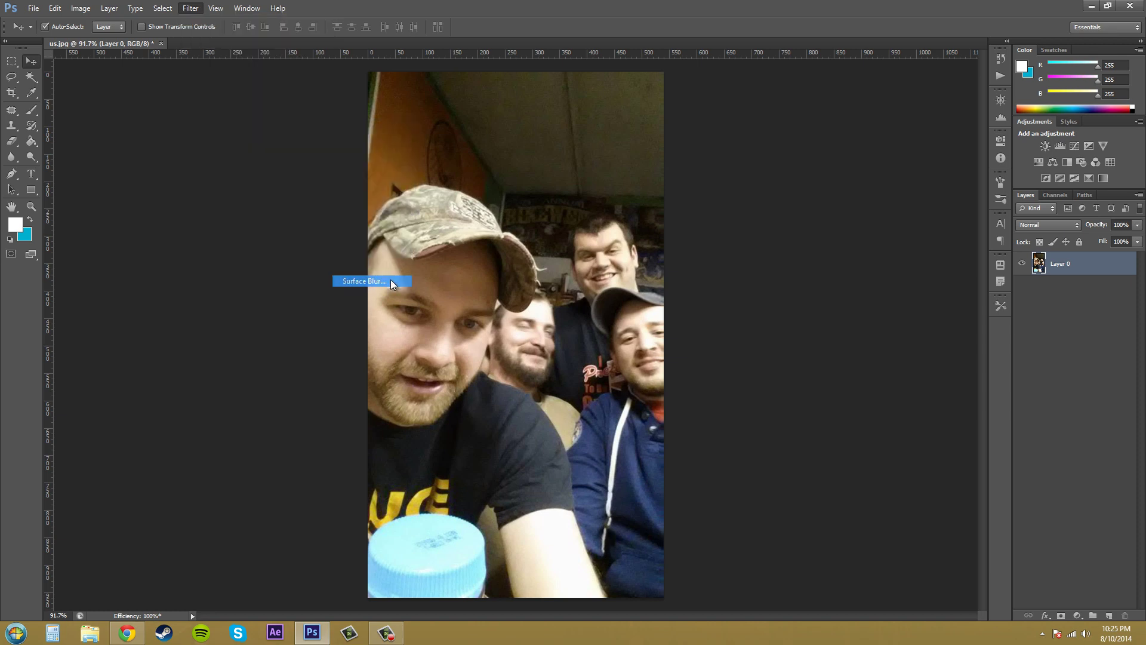
left_click_drag(560, 218, 790, 219)
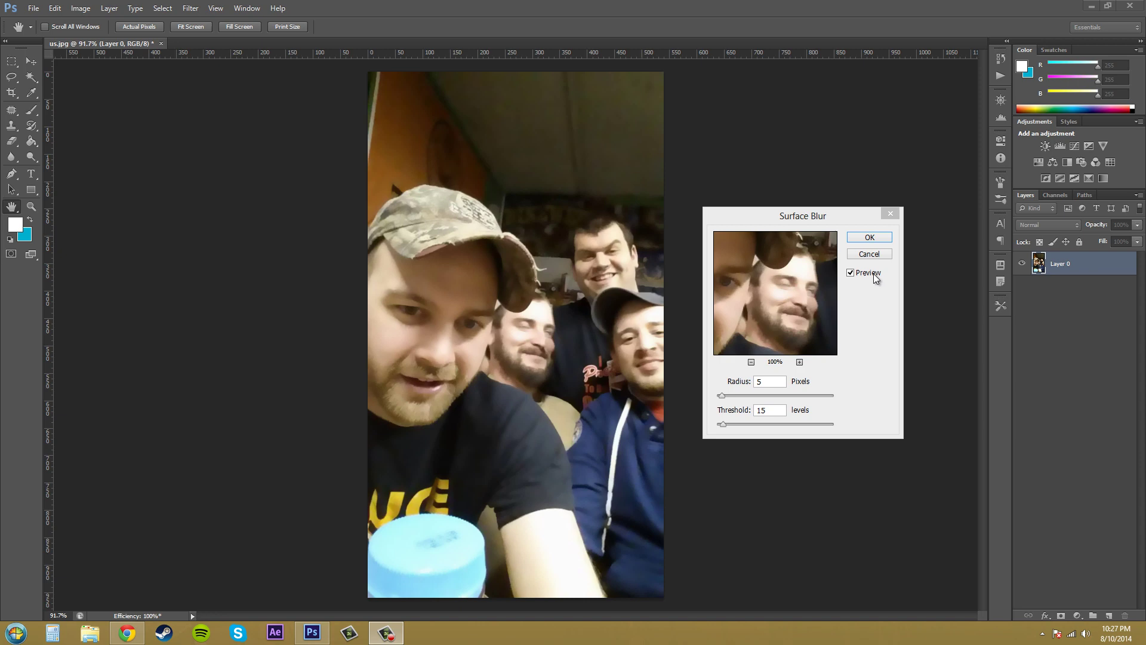
- Turn off the Surface Blur preview and cancel without applying it
left_click(854, 273)
left_click(852, 273)
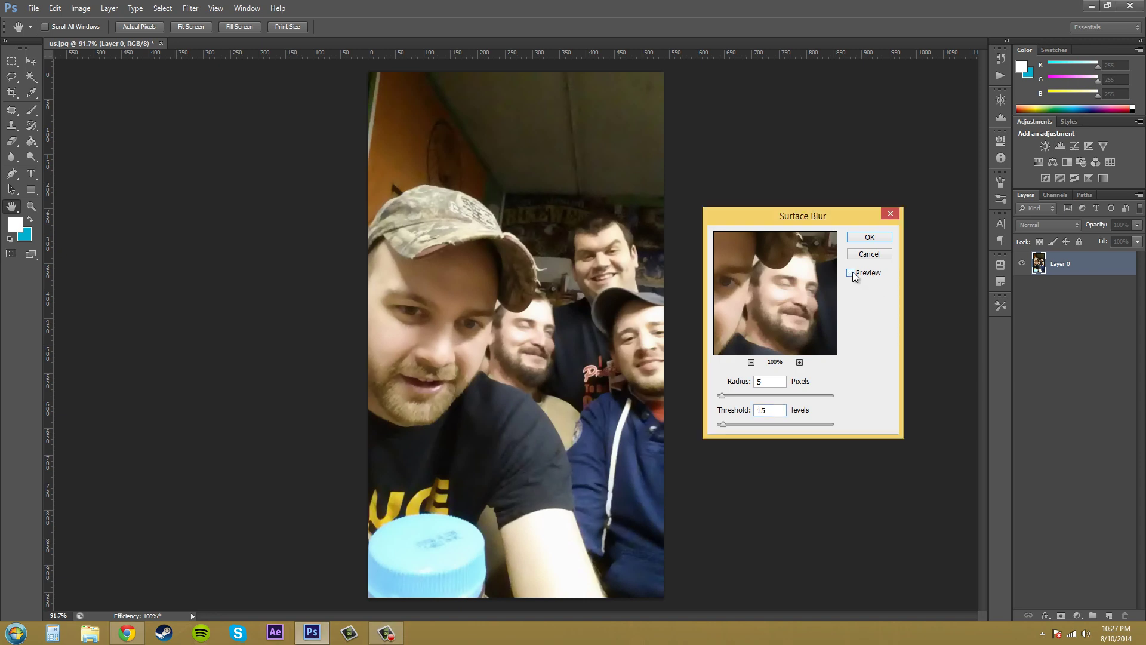
left_click(880, 256)
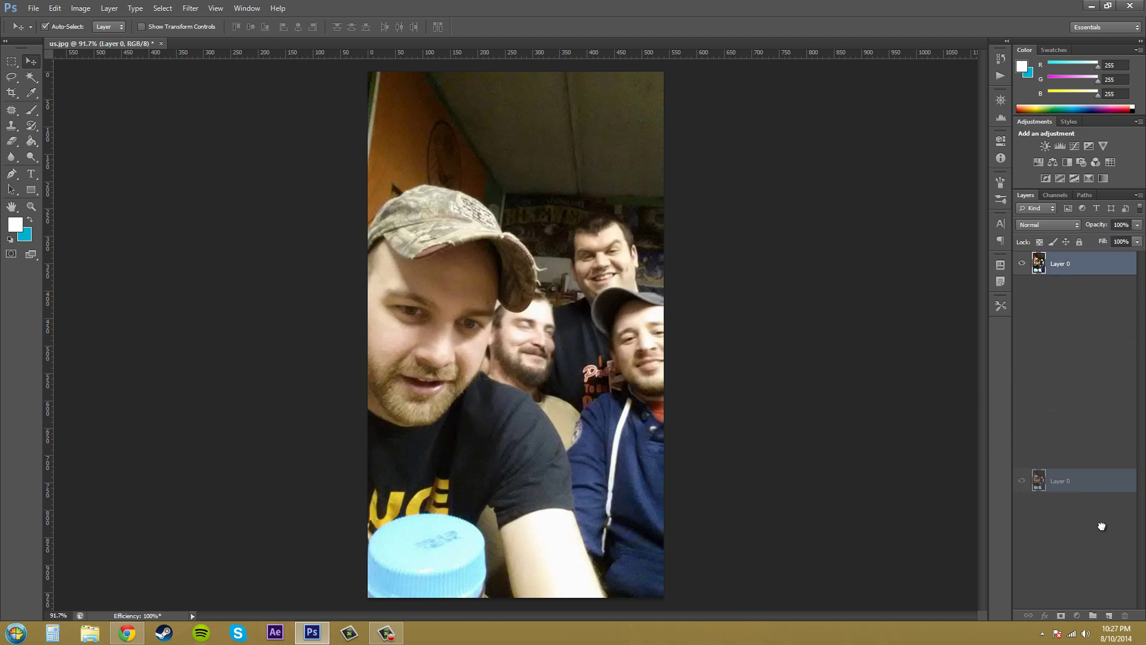
- Duplicate Layer 0 to create Layer 0 copy above it
left_click_drag(1101, 526, 1109, 616)
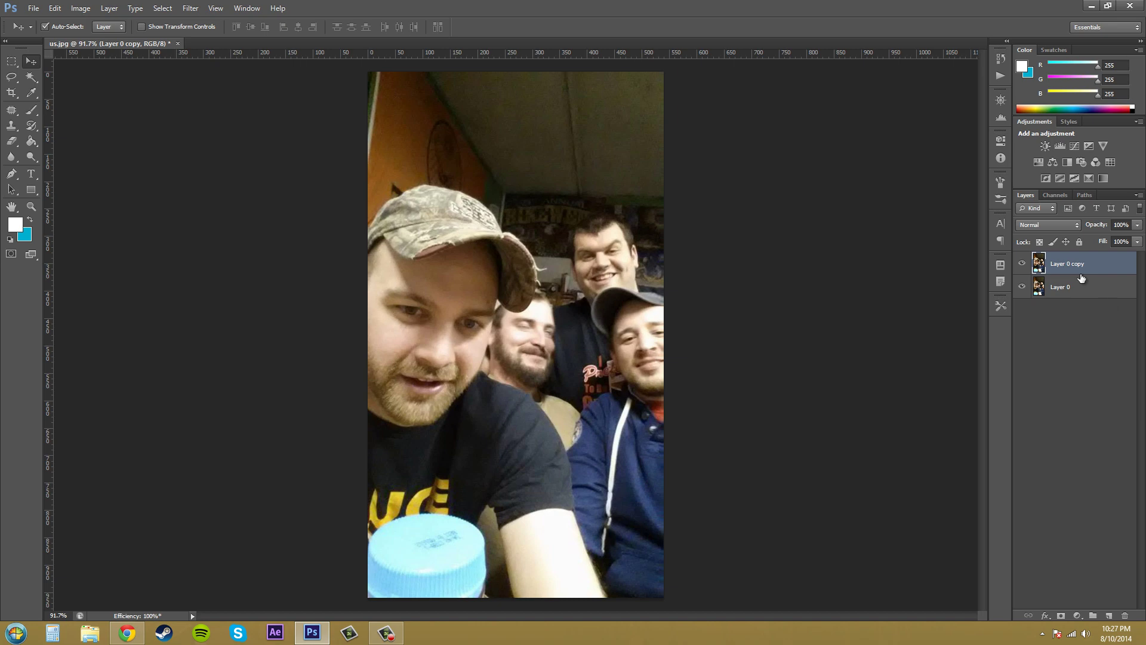
- Open Surface Blur on Layer 0 copy, set Radius 3, and move the dialog right
left_click(191, 7)
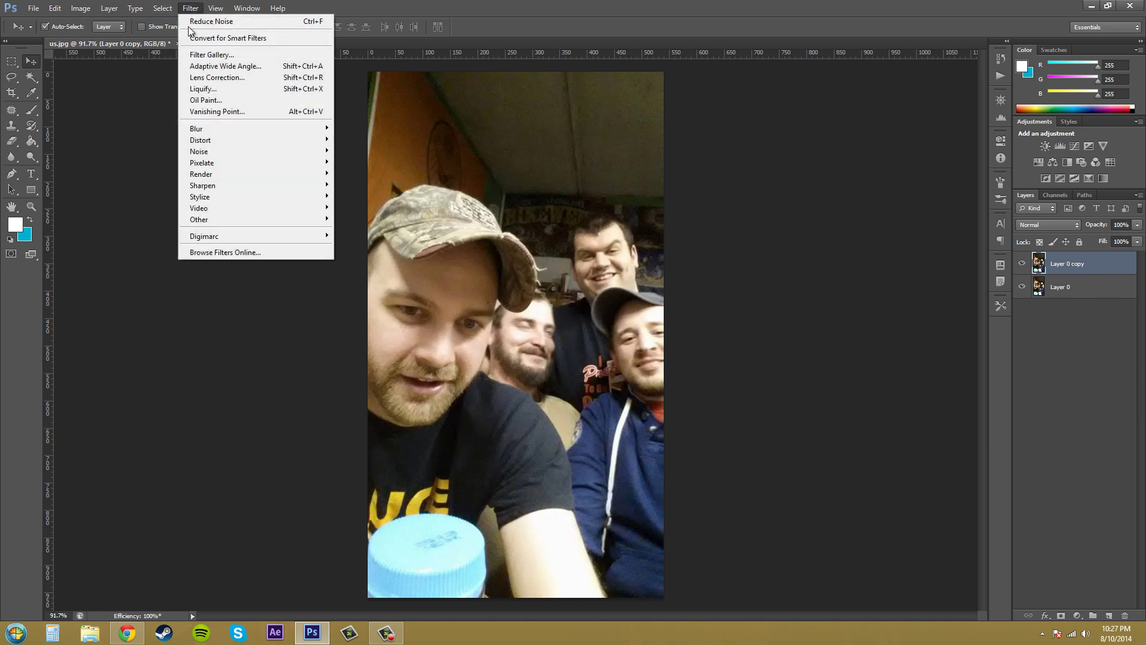
mouse_move(225, 128)
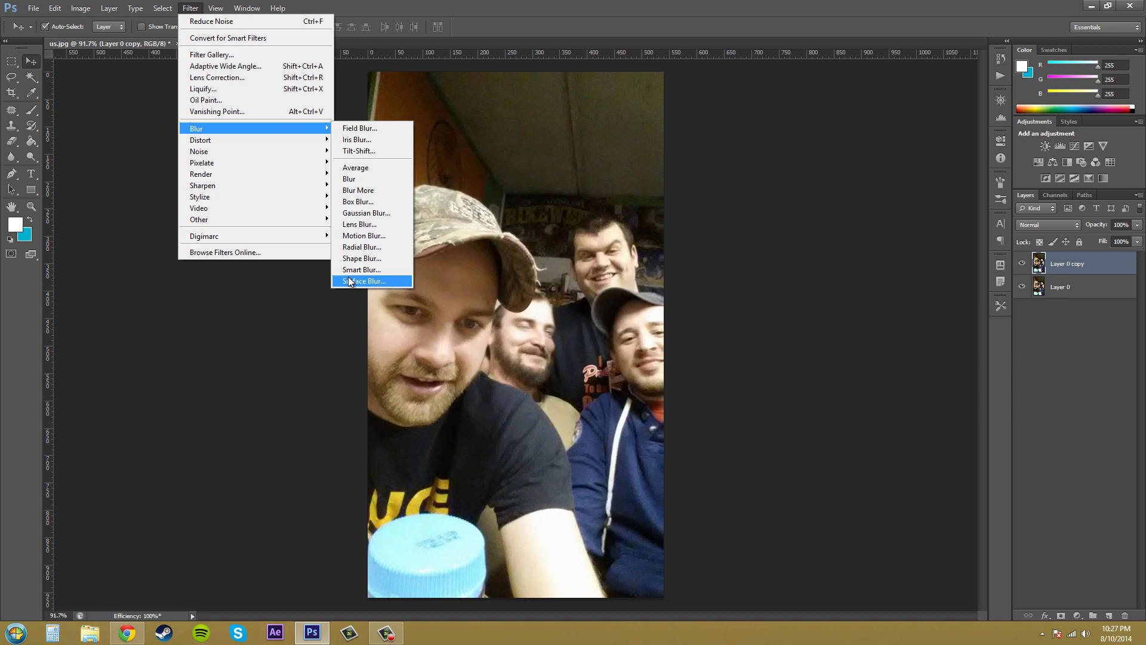
left_click(350, 279)
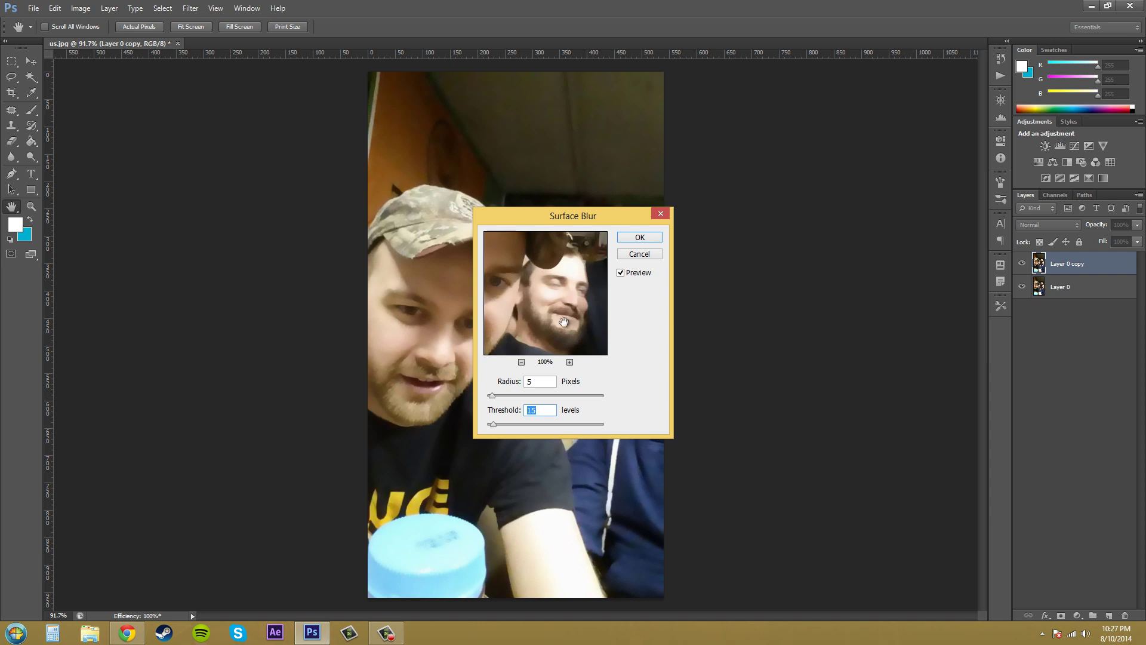
left_click(489, 395)
left_click_drag(583, 220, 828, 239)
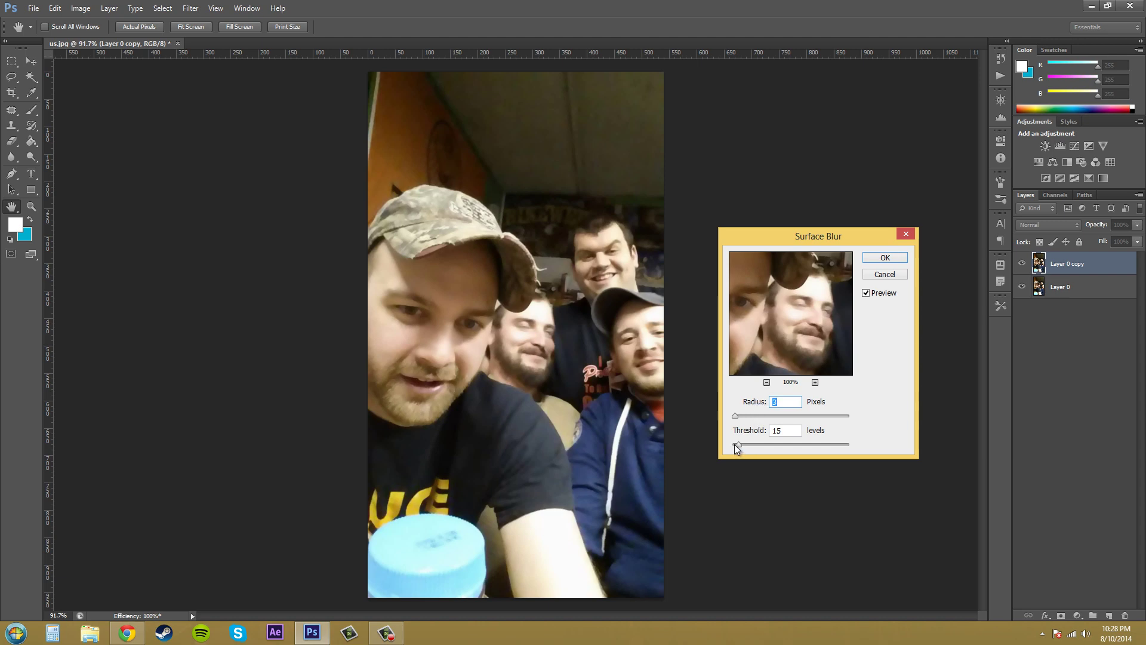
- Try Surface Blur thresholds from minimum to 249, settle on 25, and toggle Preview to compare
left_click_drag(738, 445, 728, 445)
left_click_drag(847, 444, 842, 443)
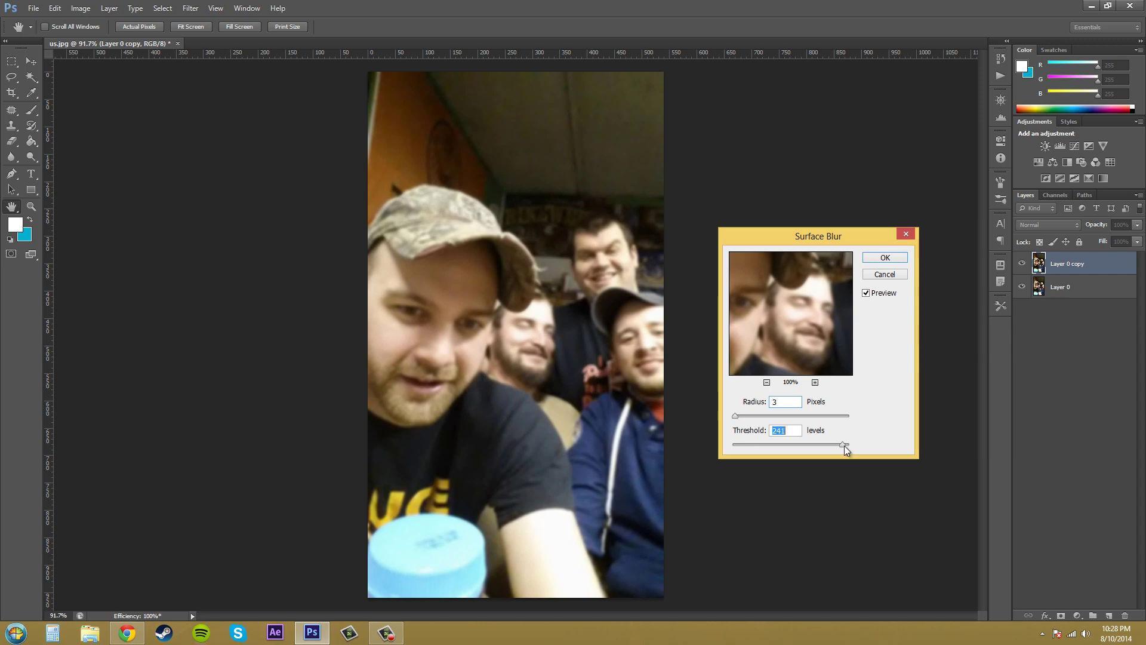
mouse_move(752, 450)
left_mouse_down()
mouse_move(729, 446)
mouse_move(743, 445)
left_mouse_up()
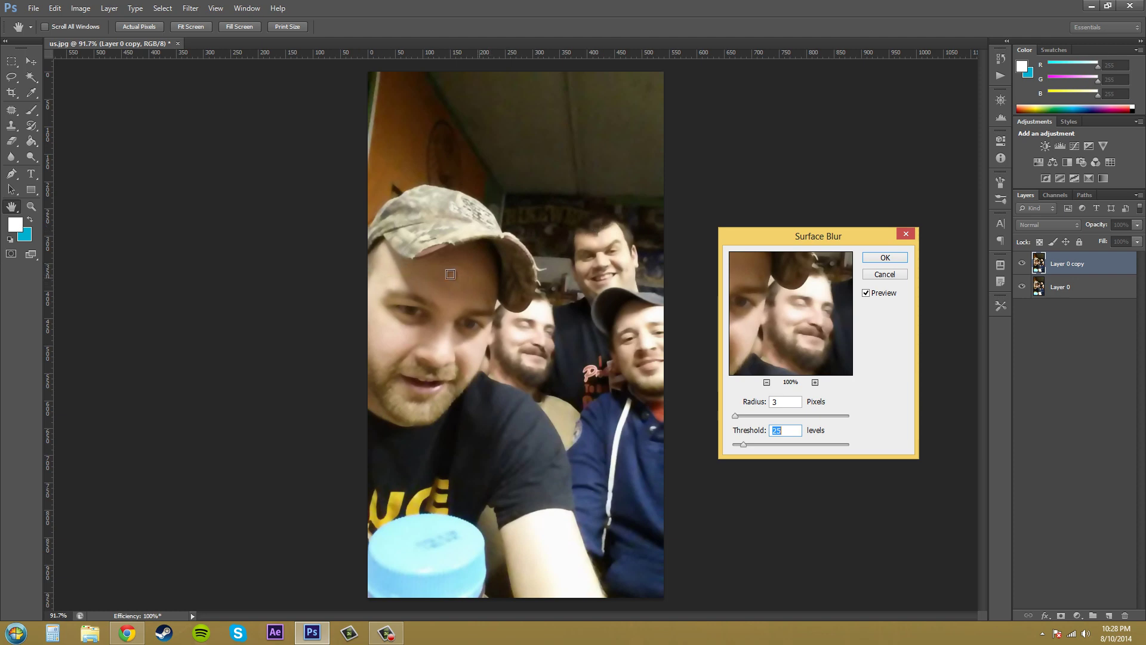
left_click(866, 294)
- Apply the surface blur to Layer 0 copy and reselect that layer
left_click(887, 258)
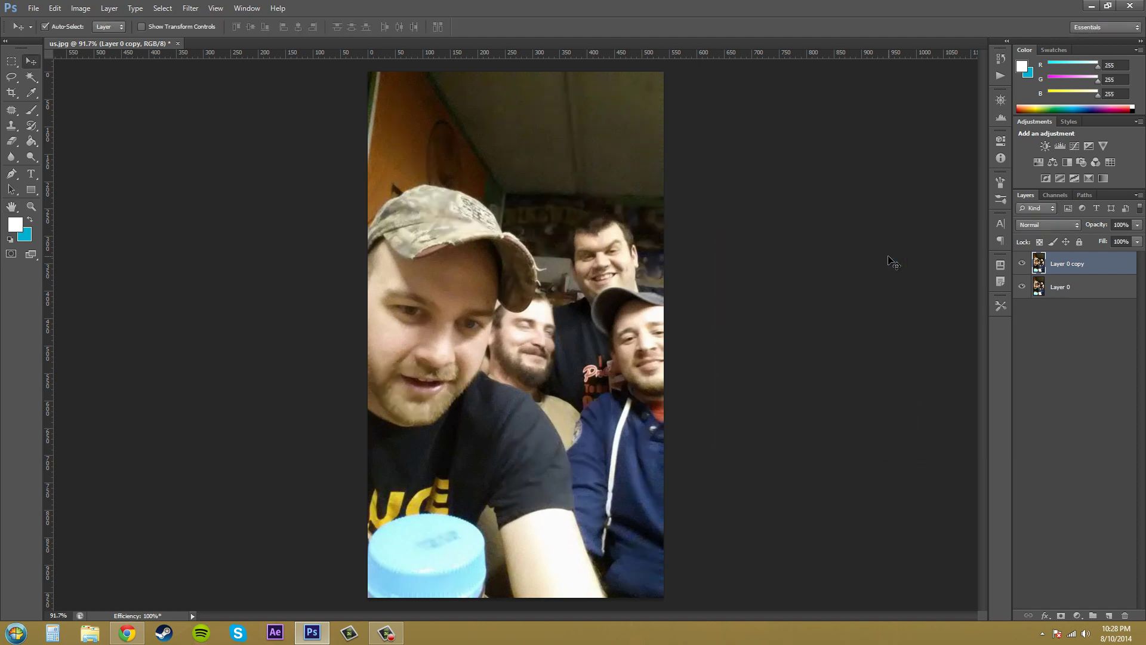
left_click(1074, 295)
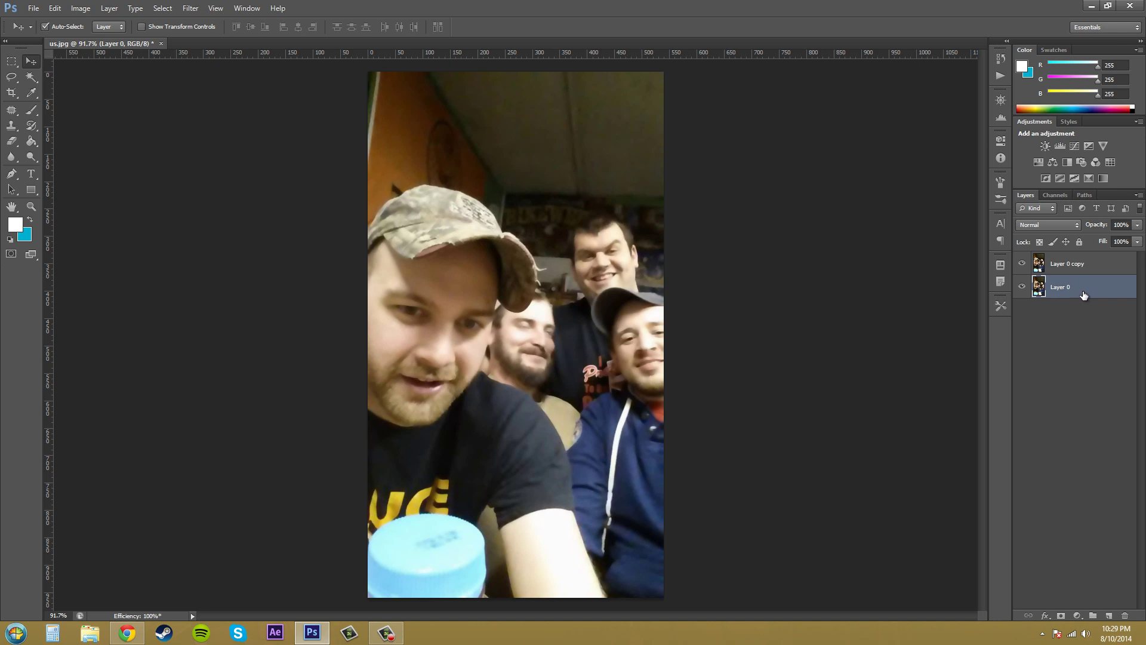
left_click(1033, 257)
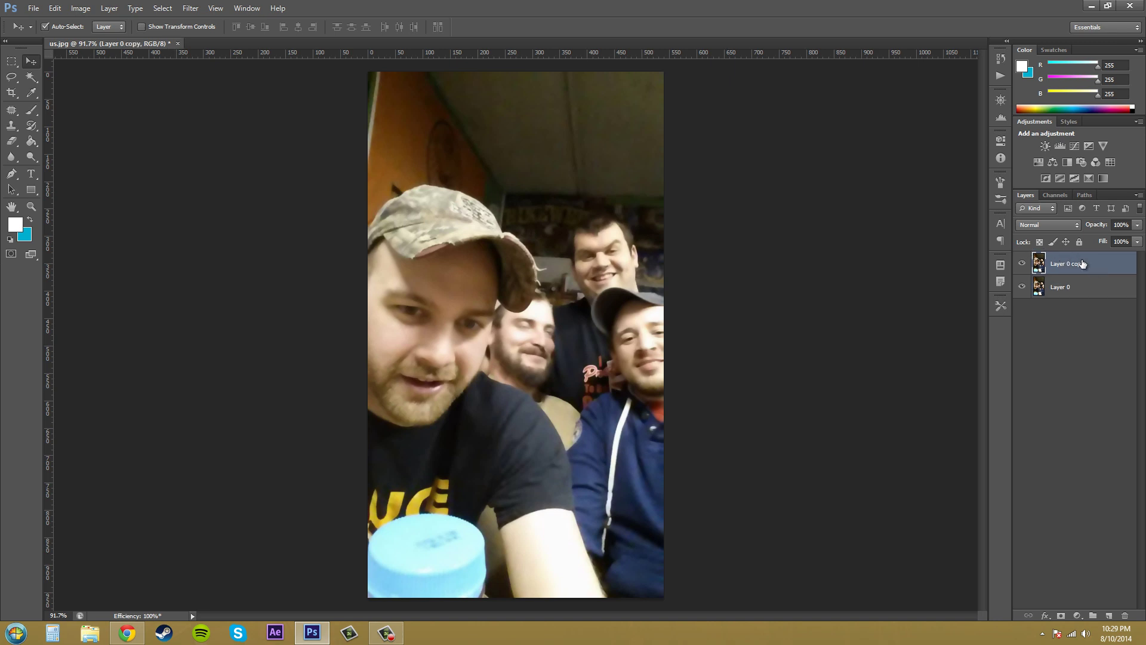
- Lower Layer 0 copy's opacity to 82% and make it visible again
left_click(1137, 241)
left_click_drag(1136, 240, 1125, 244)
left_click(1091, 321)
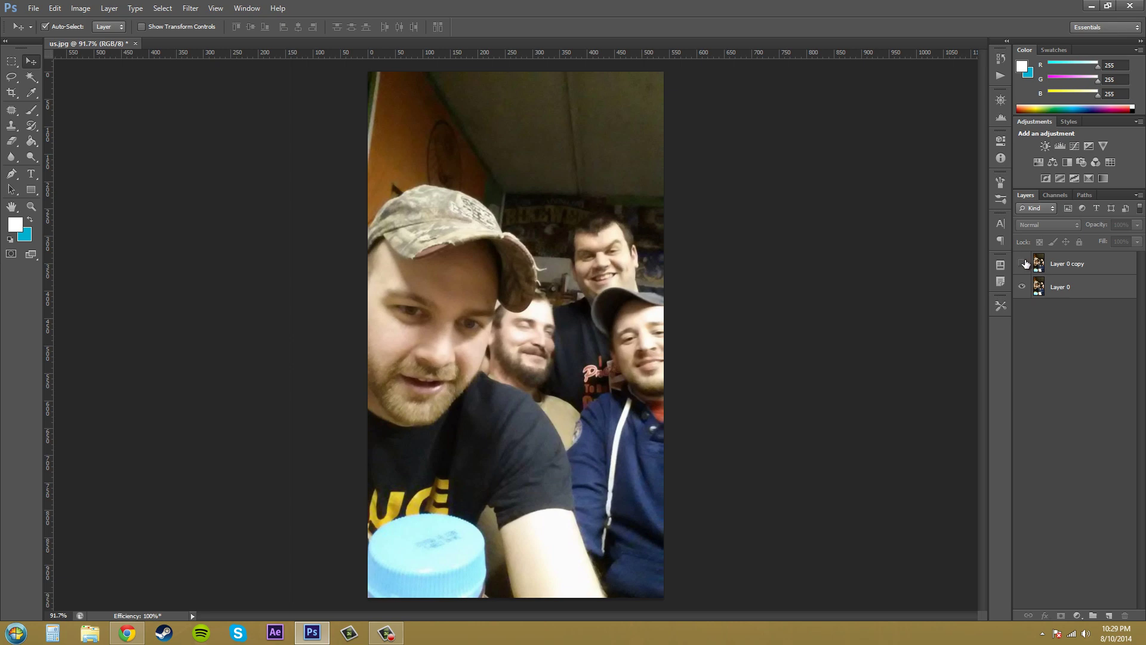
left_click(1023, 263)
- Delete Layer 0 copy, then open Shape Blur and move its dialog beside the photo
left_click(1084, 272)
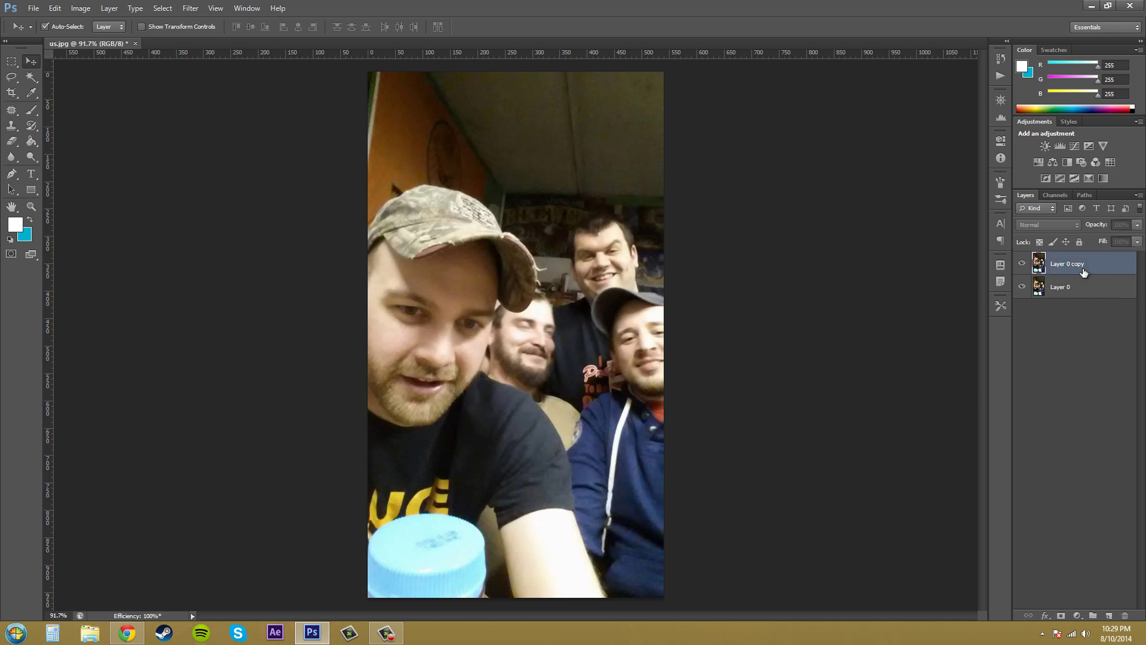
left_click_drag(1083, 273, 1126, 614)
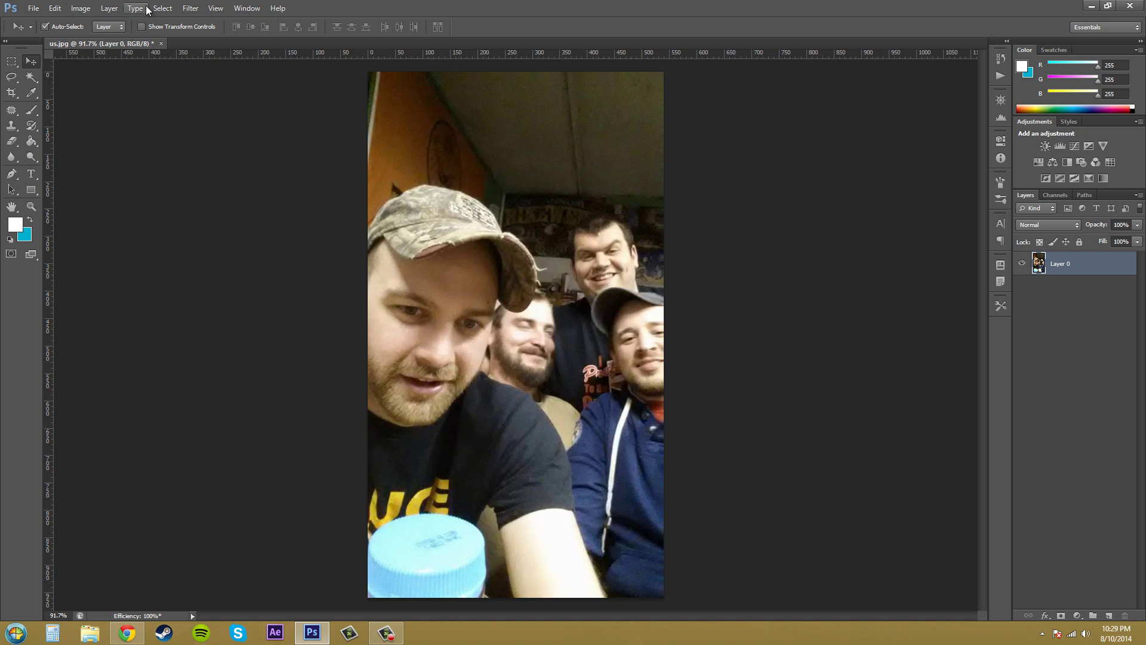
left_click(190, 7)
mouse_move(211, 130)
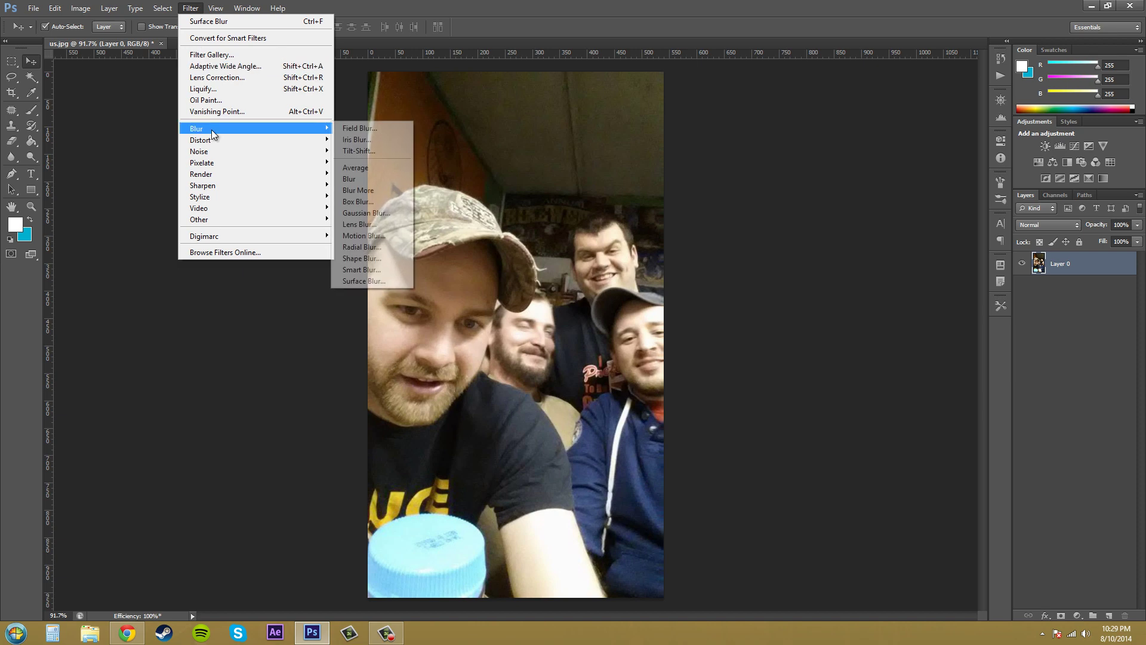
left_click(370, 258)
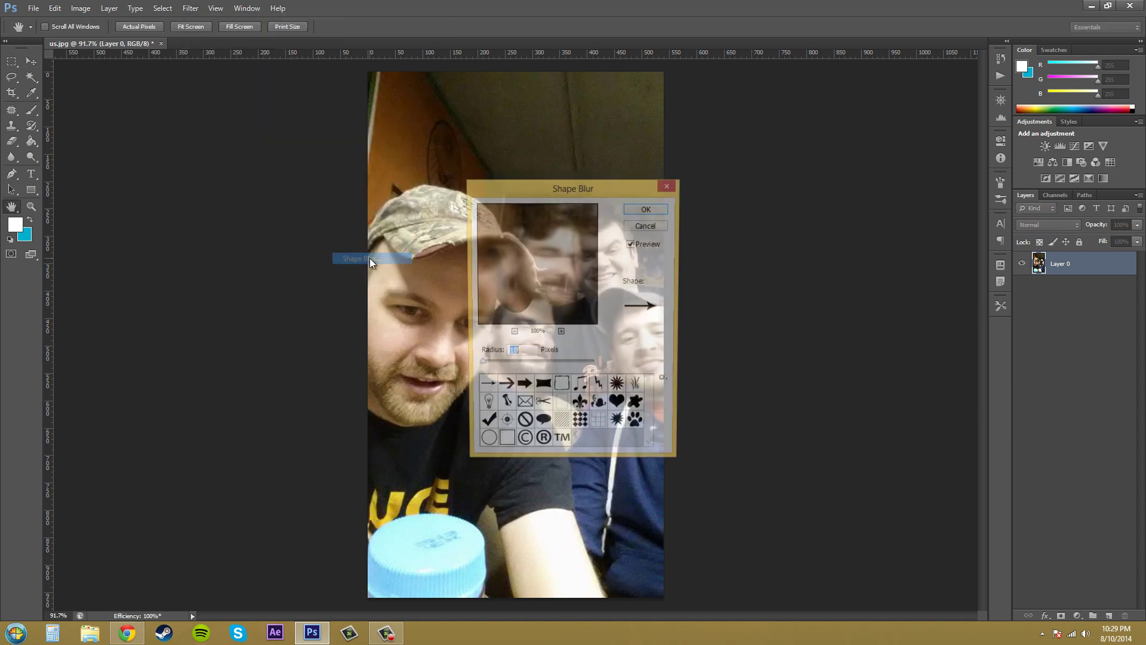
left_click_drag(573, 199, 796, 213)
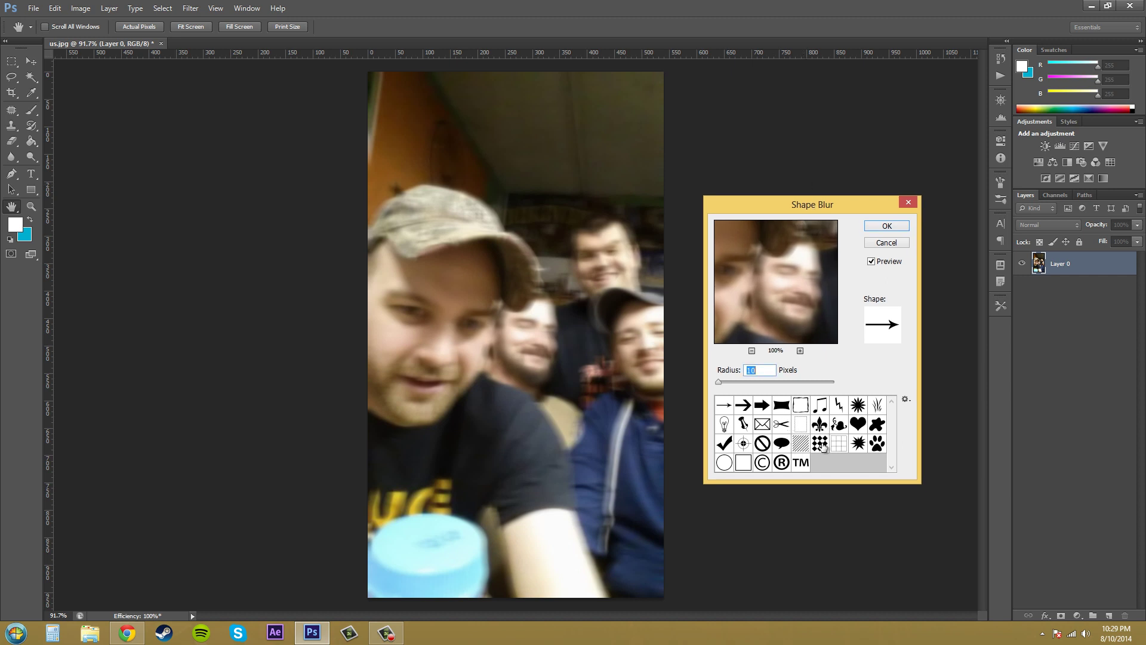
- Choose the heart shape and set the Shape Blur radius to 5 pixels
left_click(858, 425)
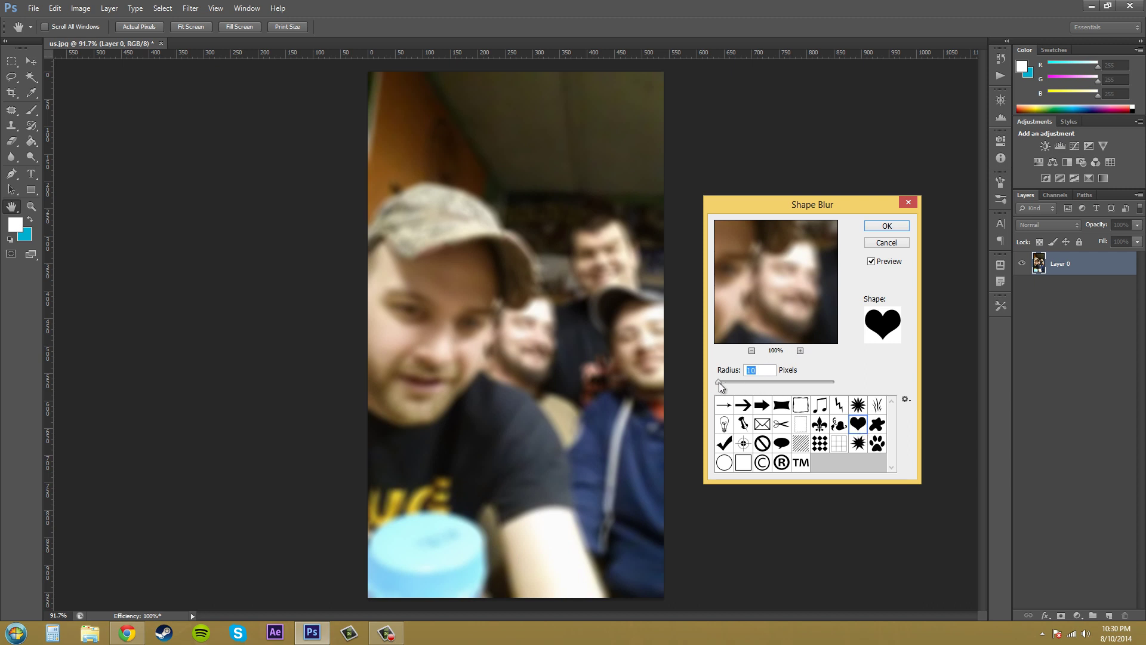
left_click_drag(719, 382, 718, 382)
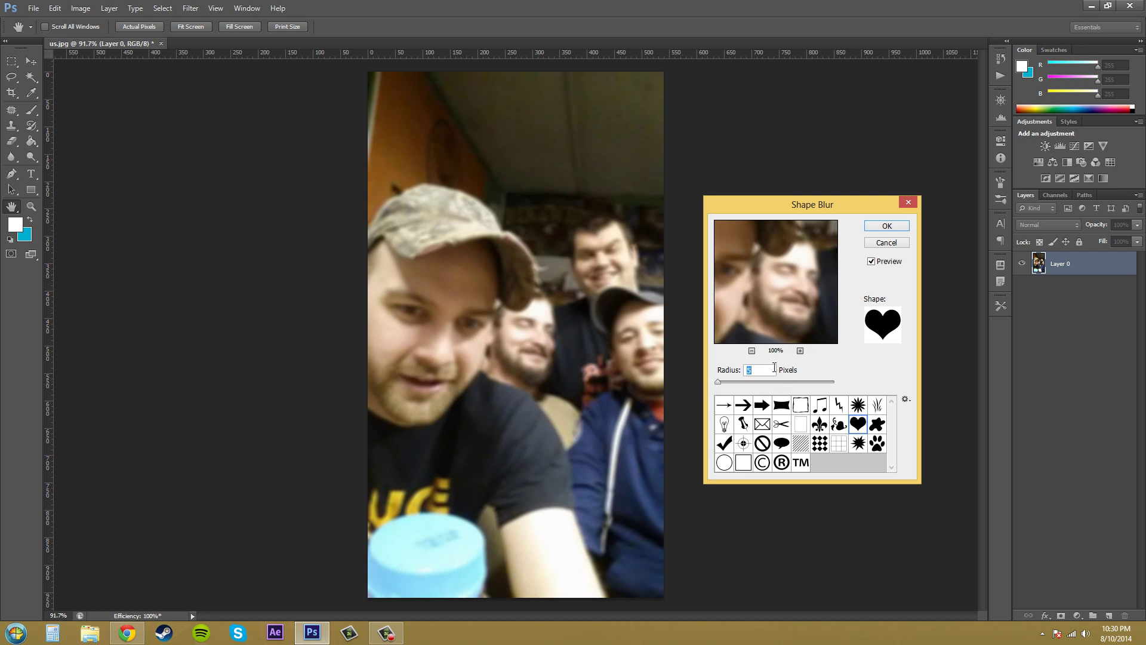
type("1")
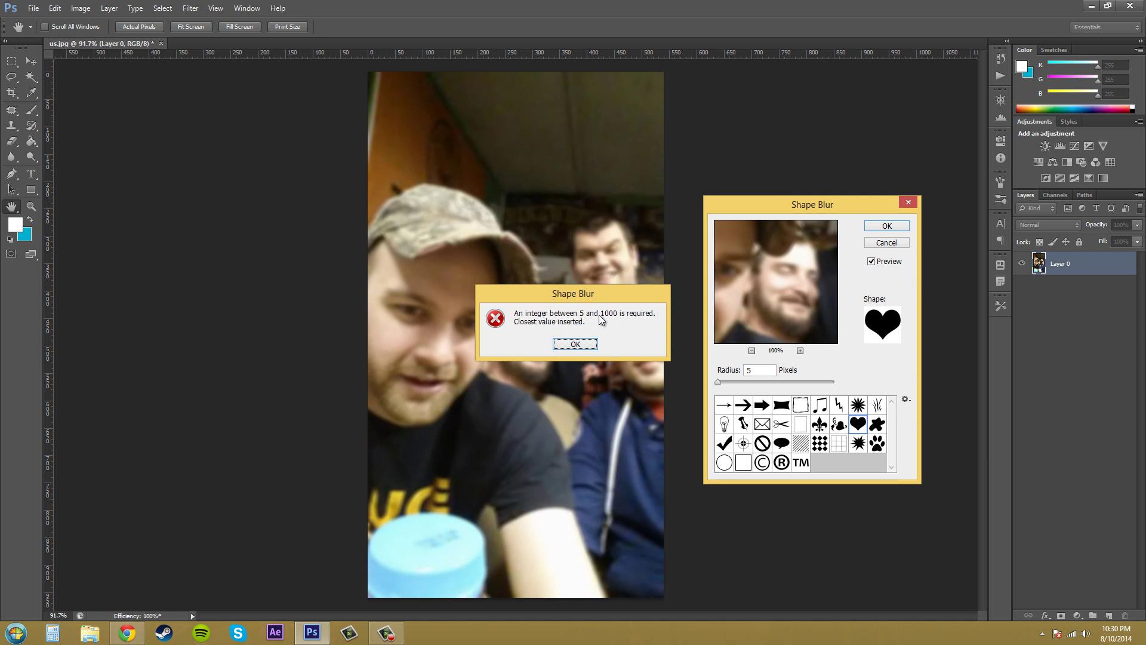
left_click(574, 344)
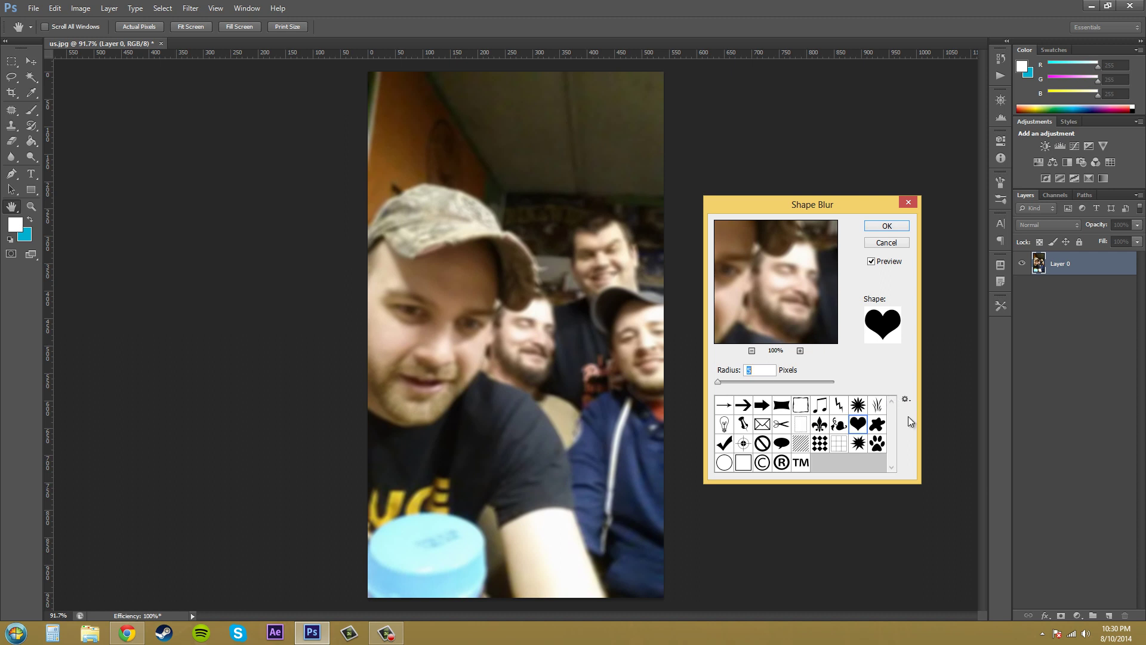
- Append the Nature shape library to the Shape Blur shapes and scroll down to them
left_click(904, 400)
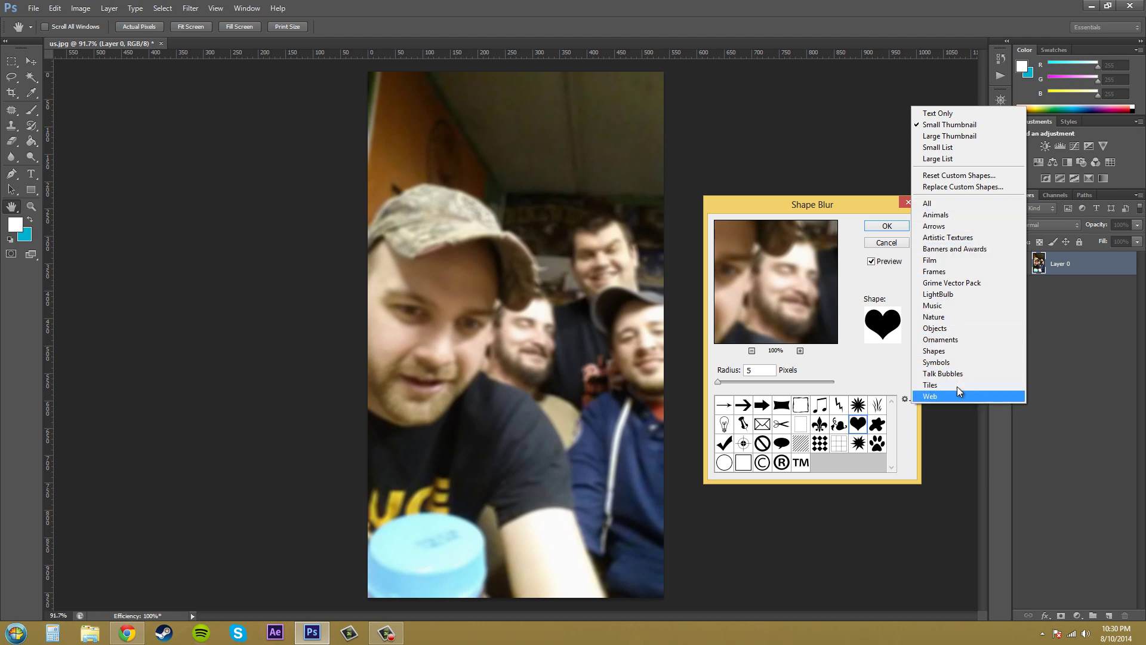
left_click(945, 317)
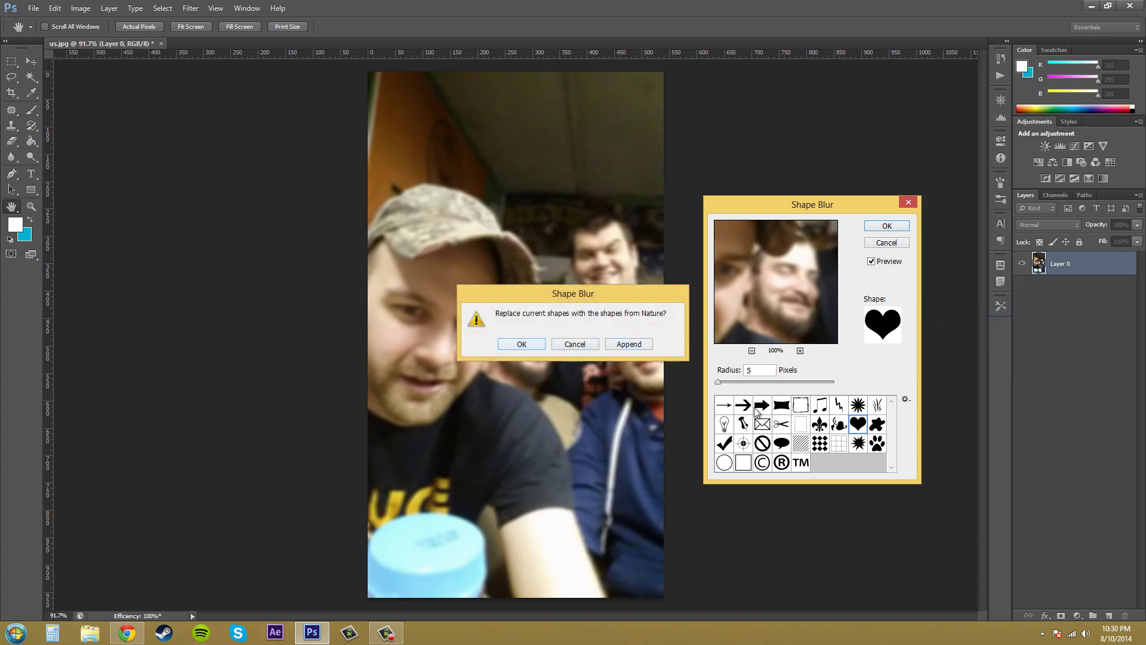
left_click(636, 347)
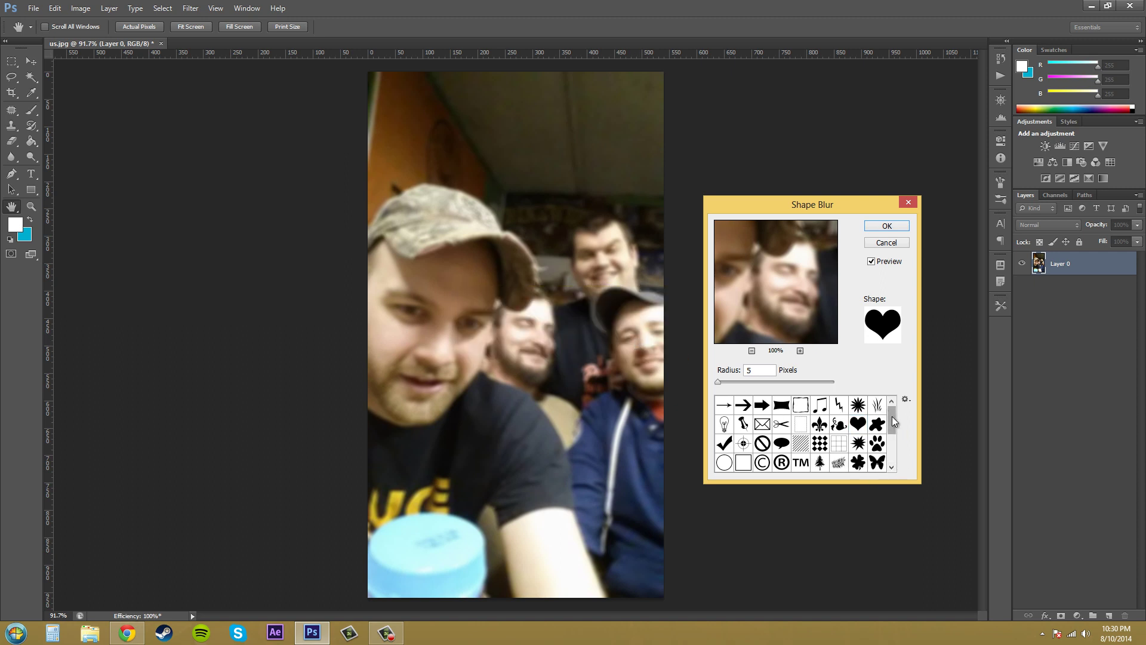
left_click_drag(891, 416, 889, 447)
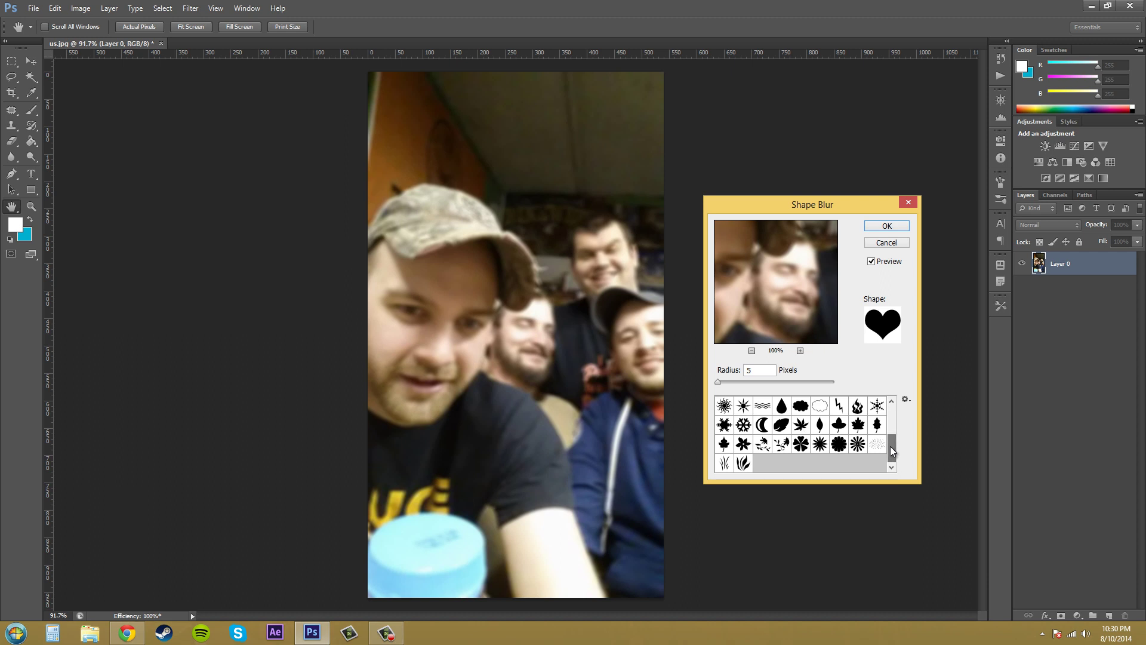
- Preview the flower, sun, waves, cloud, lightning and leaf blur shapes, finally choosing the raindrop
left_click(839, 445)
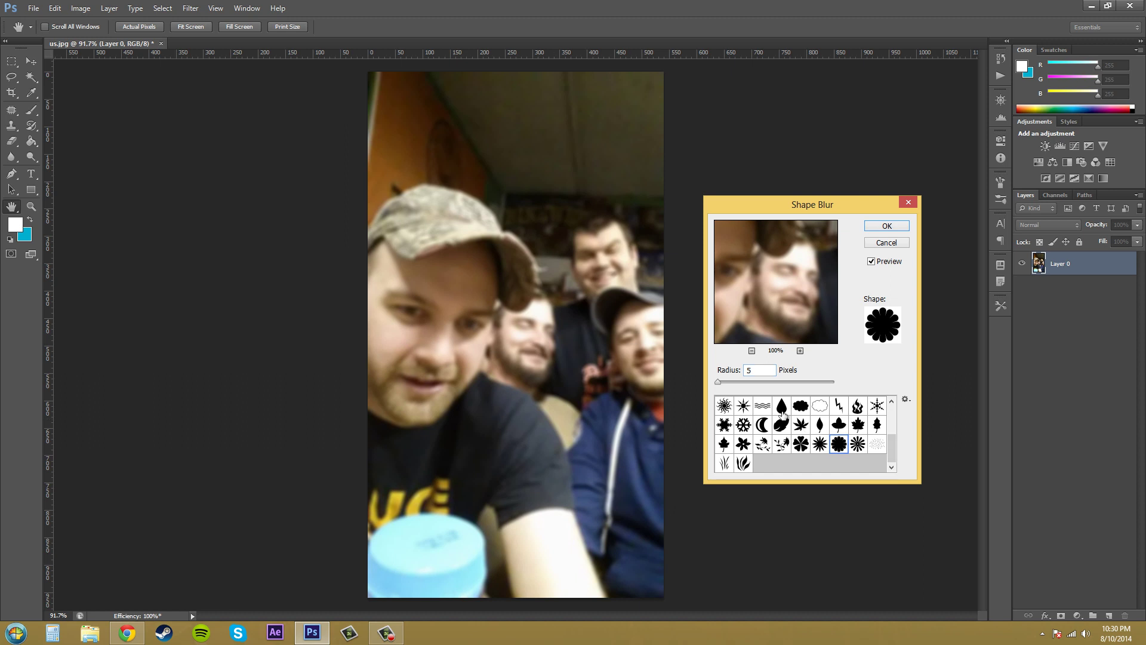
left_click(724, 406)
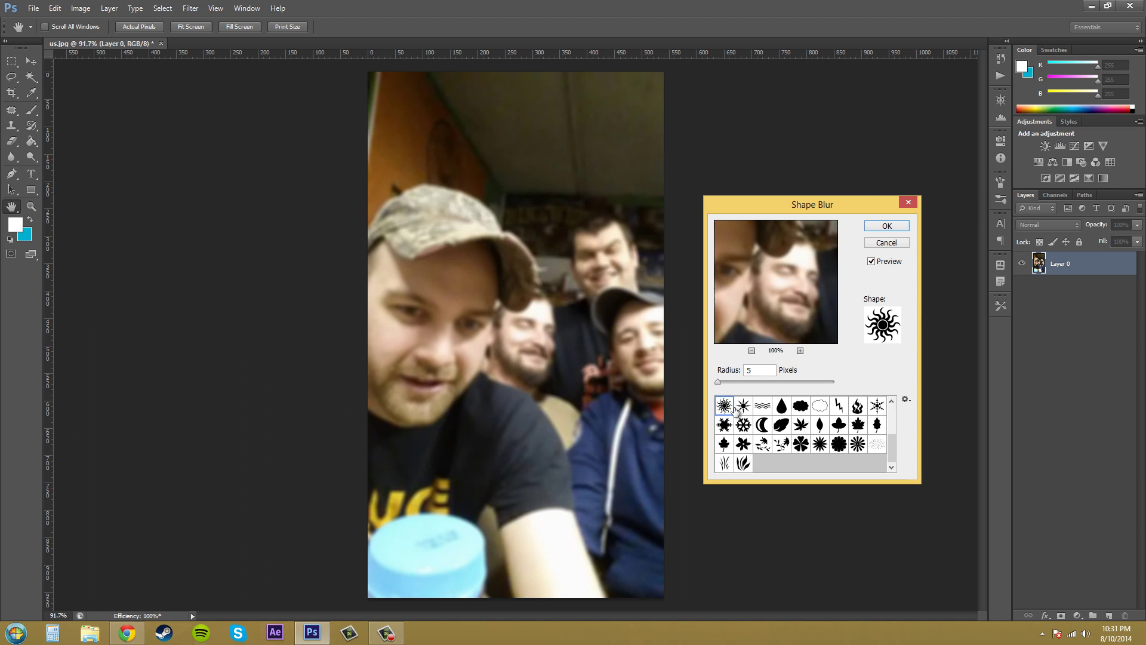
left_click(743, 406)
left_click(759, 409)
left_click(782, 407)
left_click(803, 408)
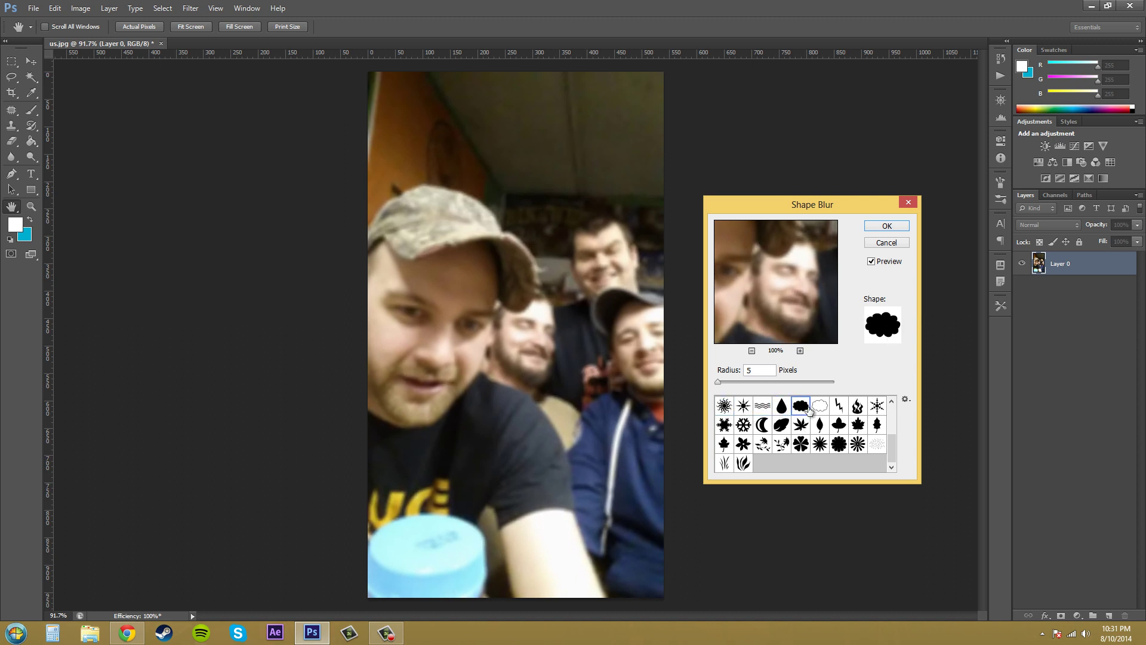
left_click(839, 409)
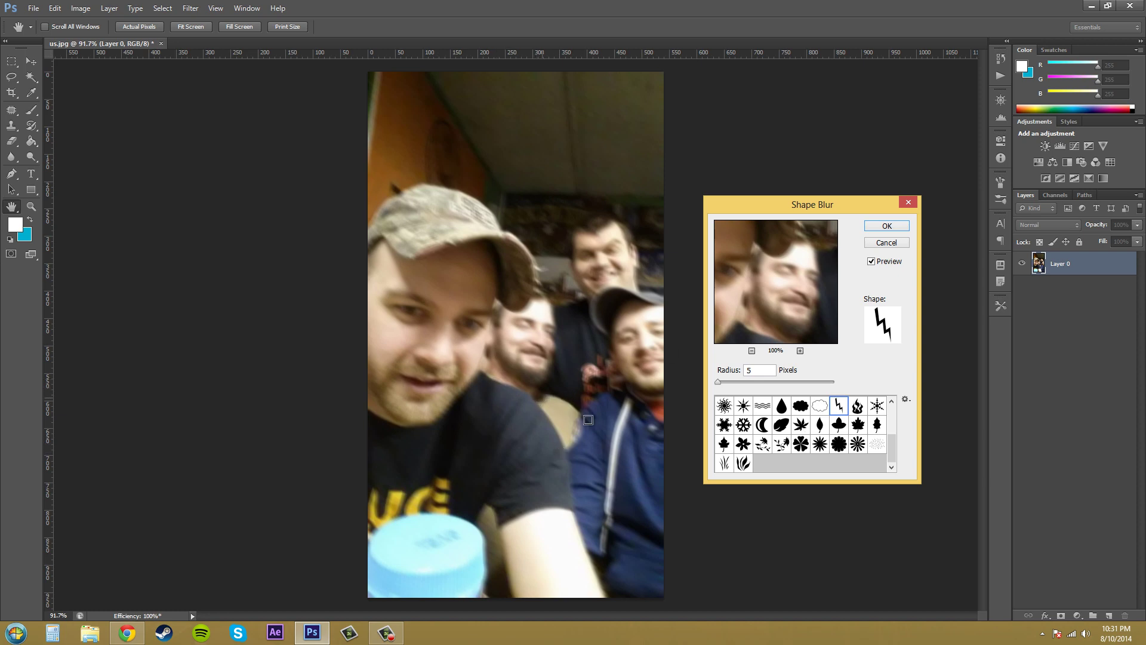
left_click(839, 424)
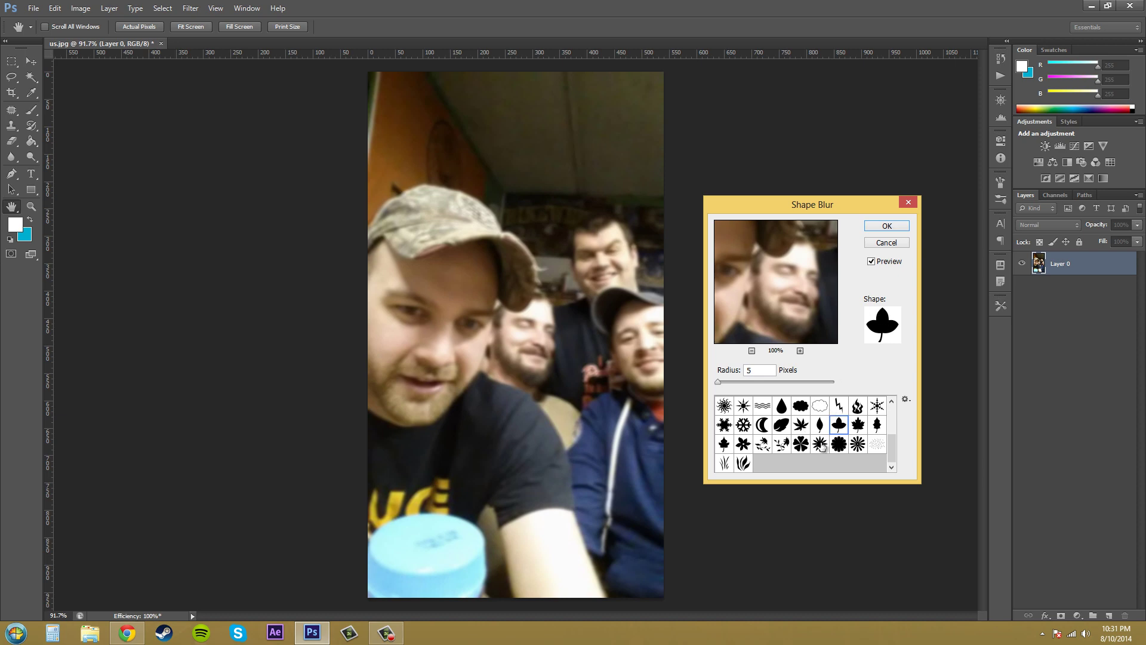
left_click(839, 407)
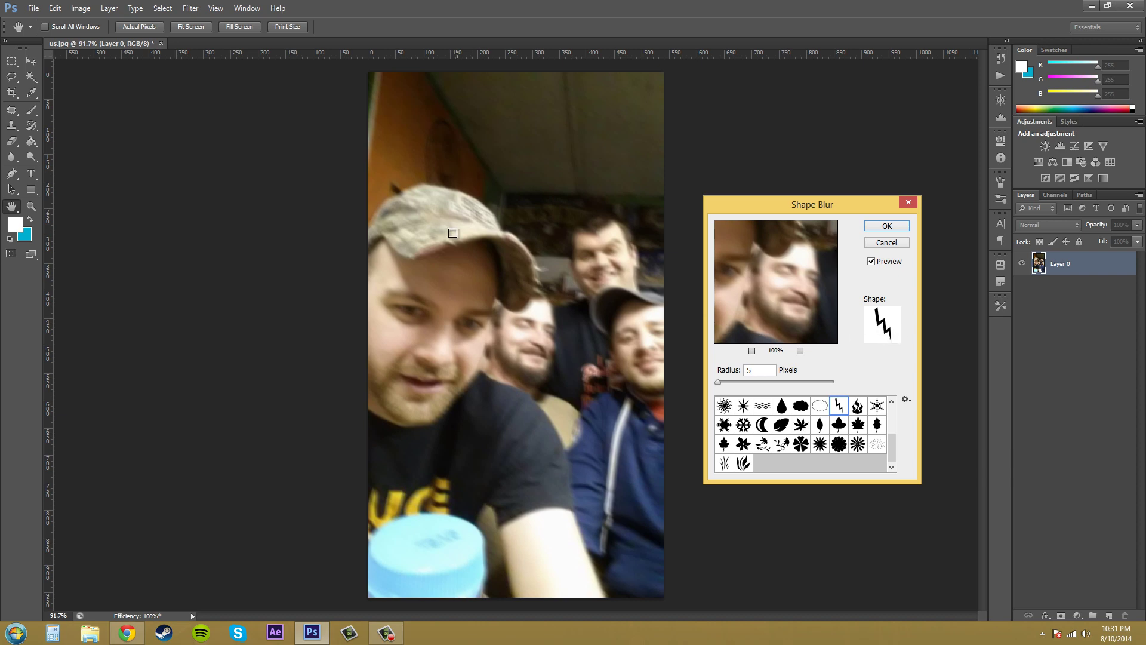
left_click(782, 411)
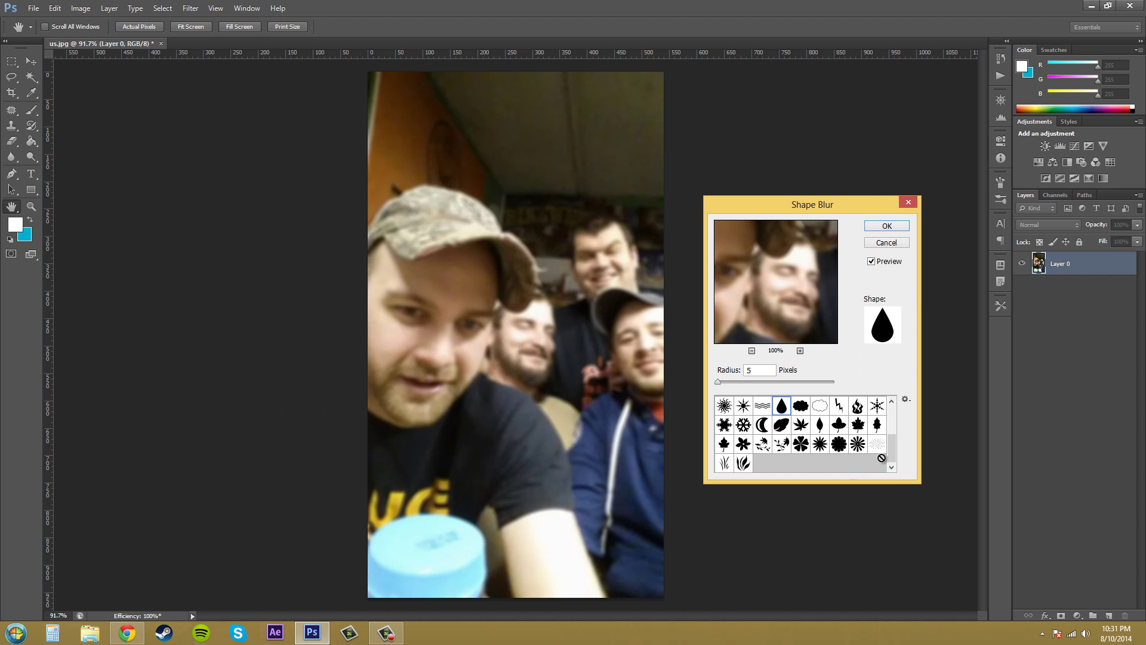
- Confirm the raindrop Shape Blur at radius 5 so it is applied to Layer 0
left_click(896, 227)
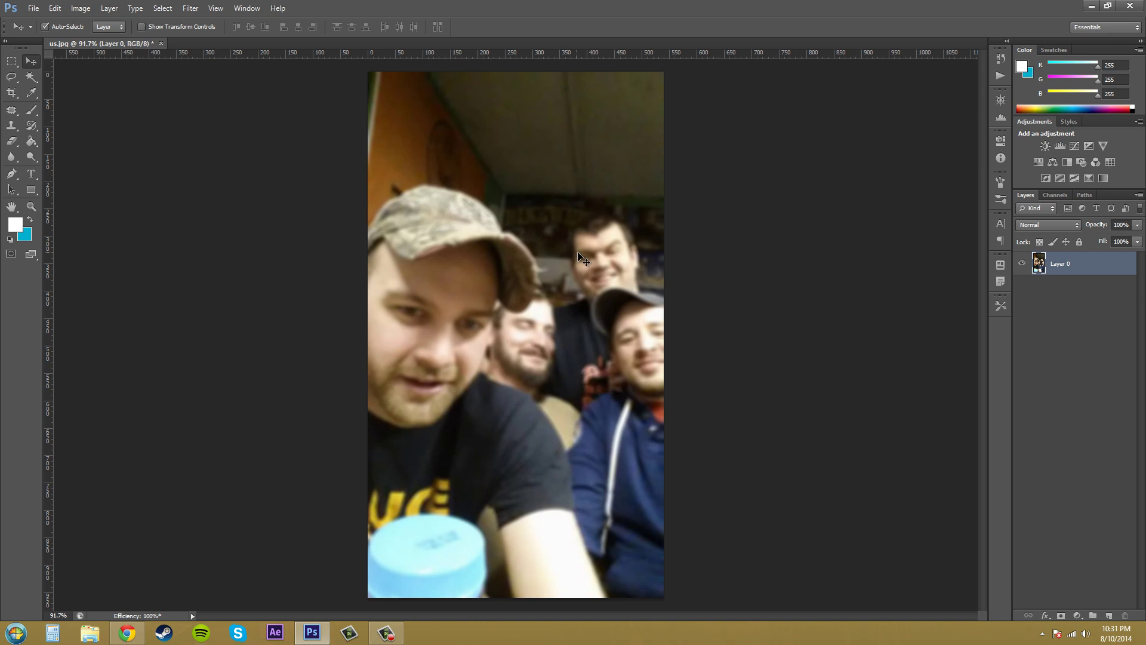